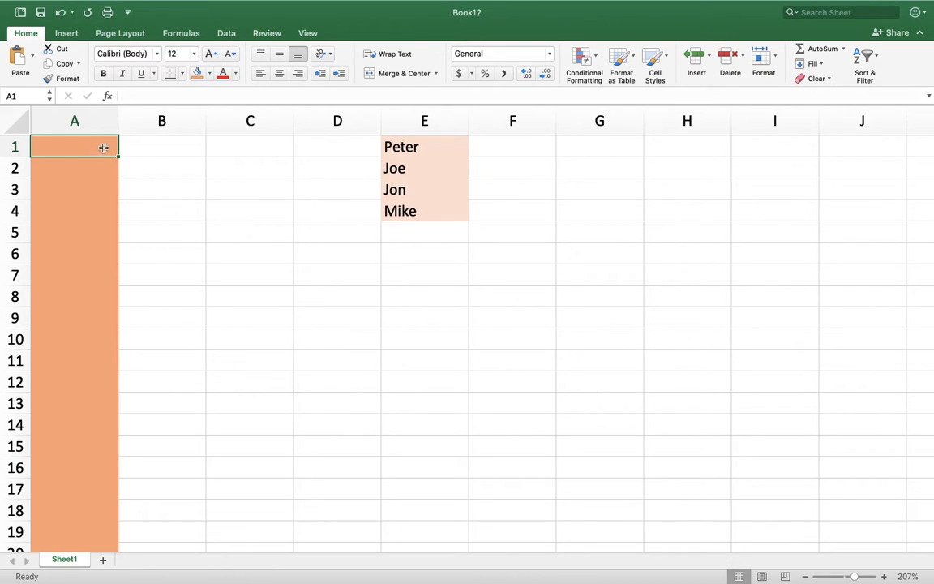
Enter the formula =RAND()*100-0+0 in cell A1.
{"action": "left_click", "coordinate": [84, 122]}
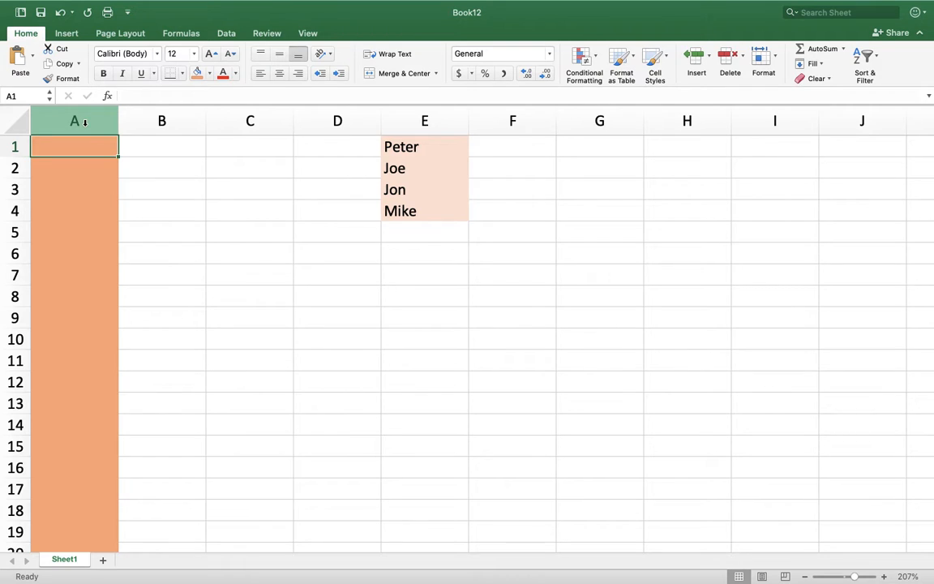
{"action": "type", "text": "="}
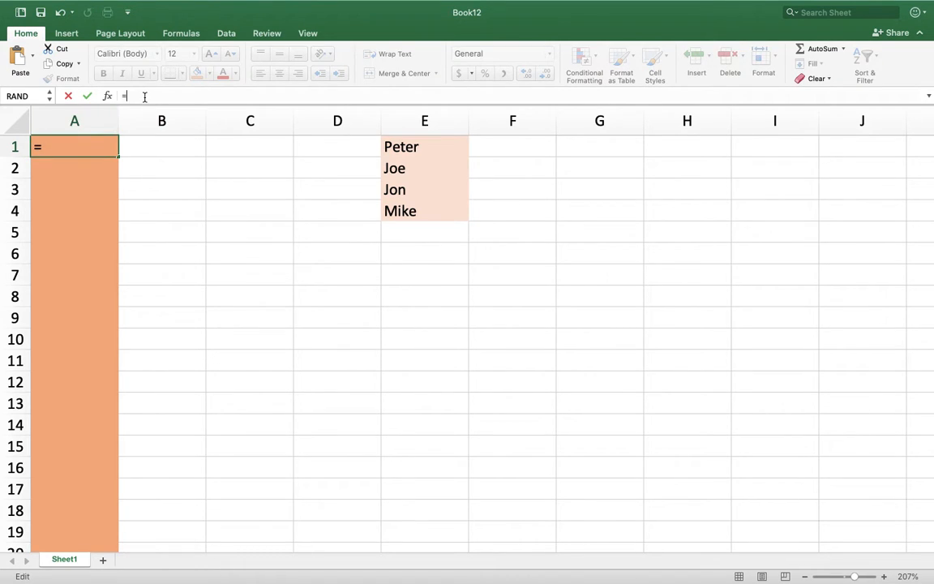
{"action": "type", "text": "r"}
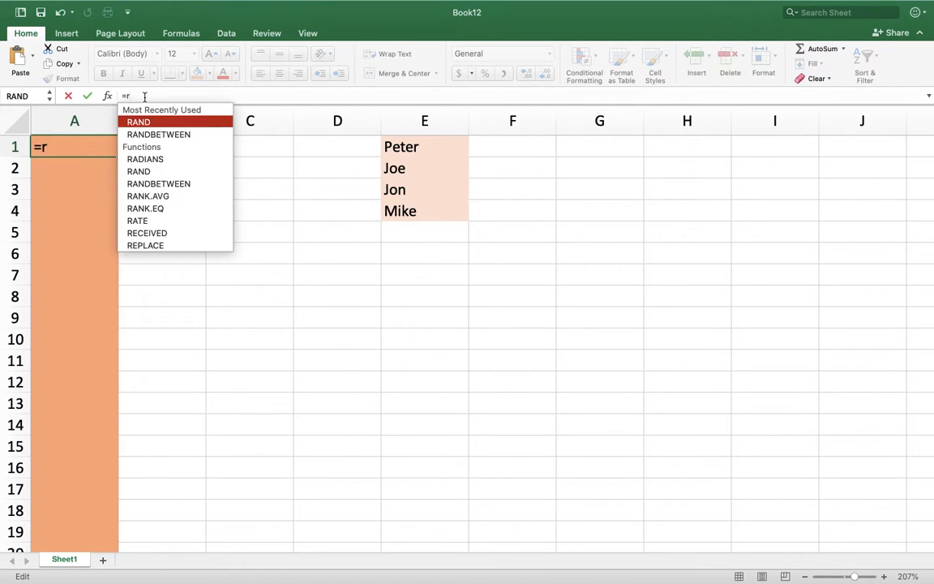
{"action": "double_click", "coordinate": [155, 122]}
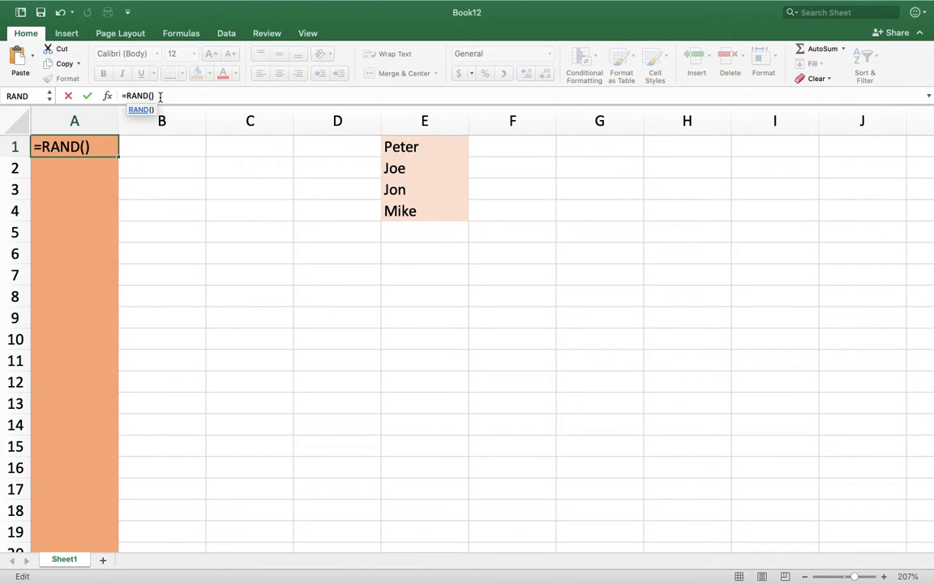
{"action": "type", "text": "*"}
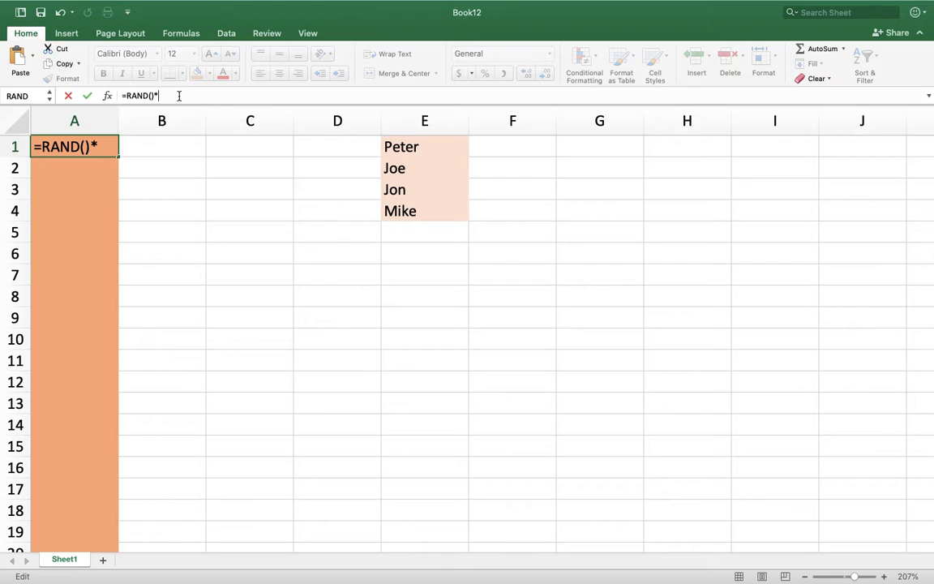
{"action": "type", "text": "100"}
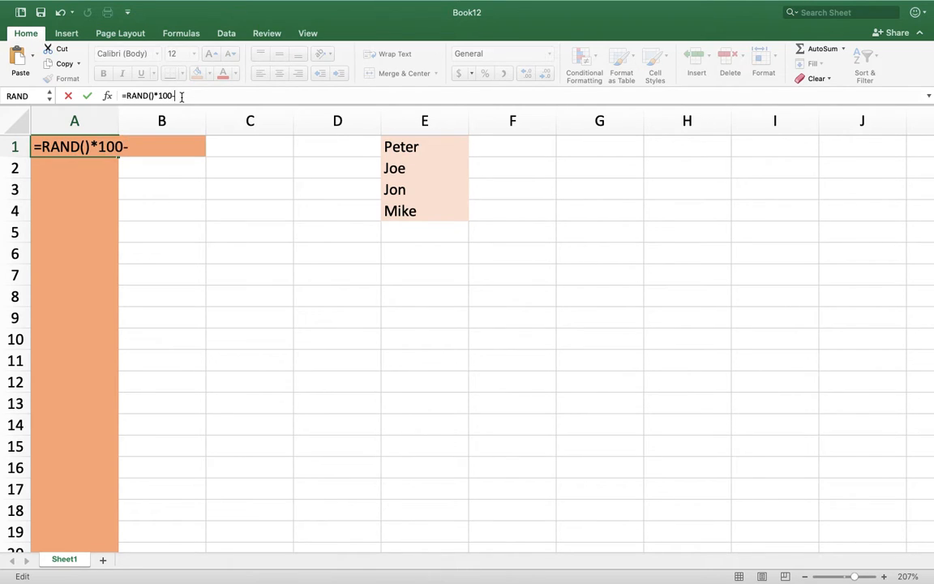
{"action": "type", "text": "-0+0"}
{"action": "key", "text": "Return"}
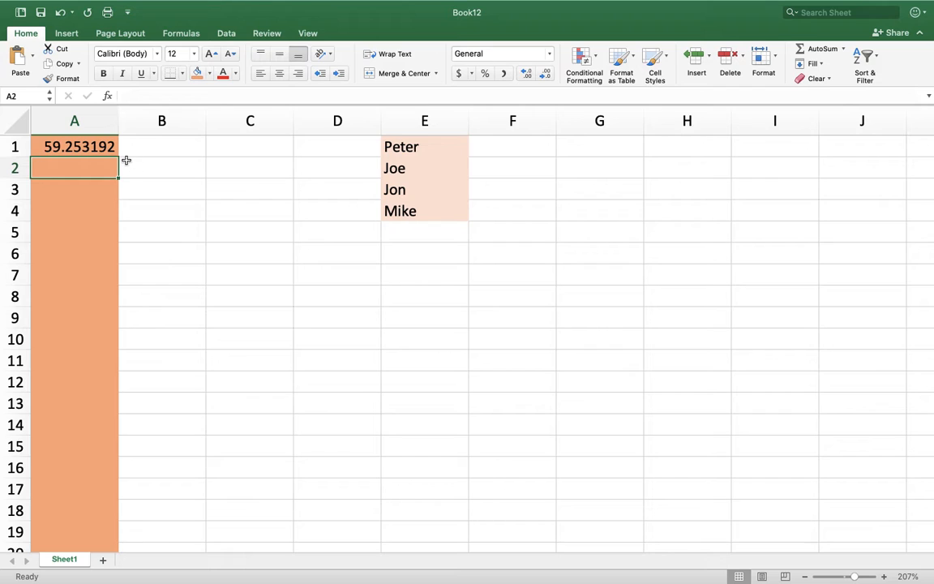
Fill the random number formula from A1 down through A25.
{"action": "left_click", "coordinate": [76, 145]}
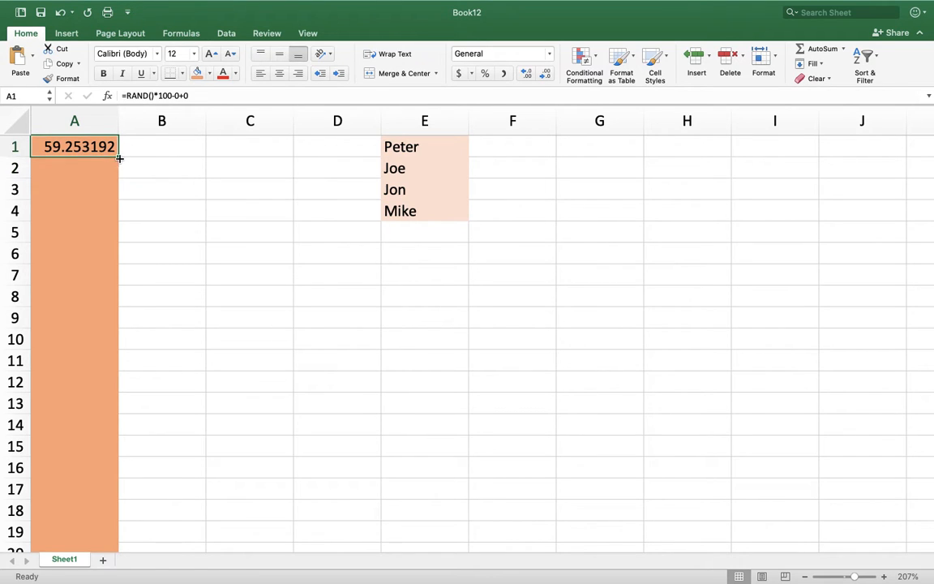
{"action": "left_click_drag", "start_coordinate": [118, 155], "coordinate": [93, 520]}
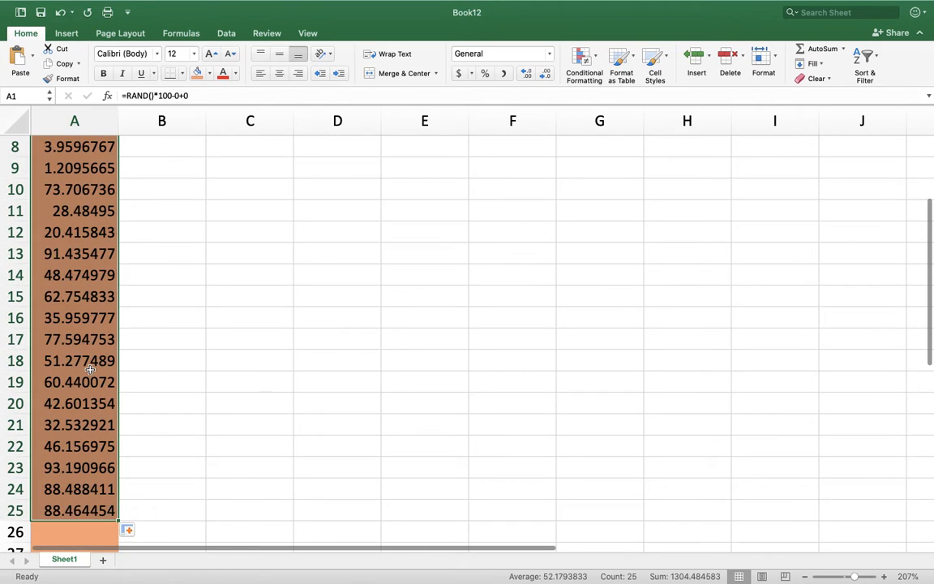
{"action": "scroll", "coordinate": [90, 371], "scroll_direction": "up", "scroll_amount": 5}
{"action": "left_click", "coordinate": [88, 364]}
{"action": "left_click", "coordinate": [74, 256]}
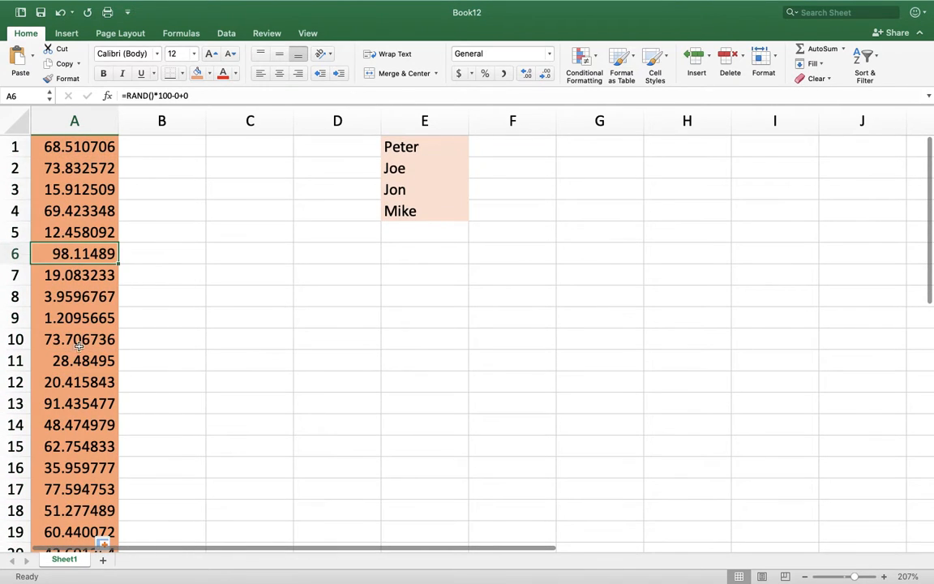
{"action": "left_click", "coordinate": [79, 339]}
{"action": "left_click", "coordinate": [80, 424]}
{"action": "left_click", "coordinate": [79, 339]}
{"action": "left_click", "coordinate": [72, 208]}
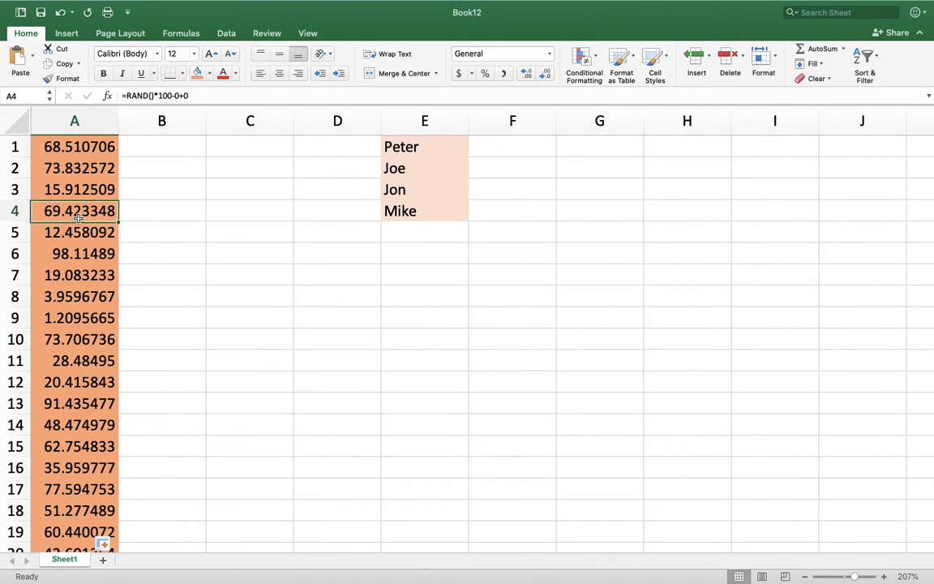
{"action": "left_click", "coordinate": [243, 272]}
{"action": "left_click", "coordinate": [331, 293]}
{"action": "left_click", "coordinate": [245, 172]}
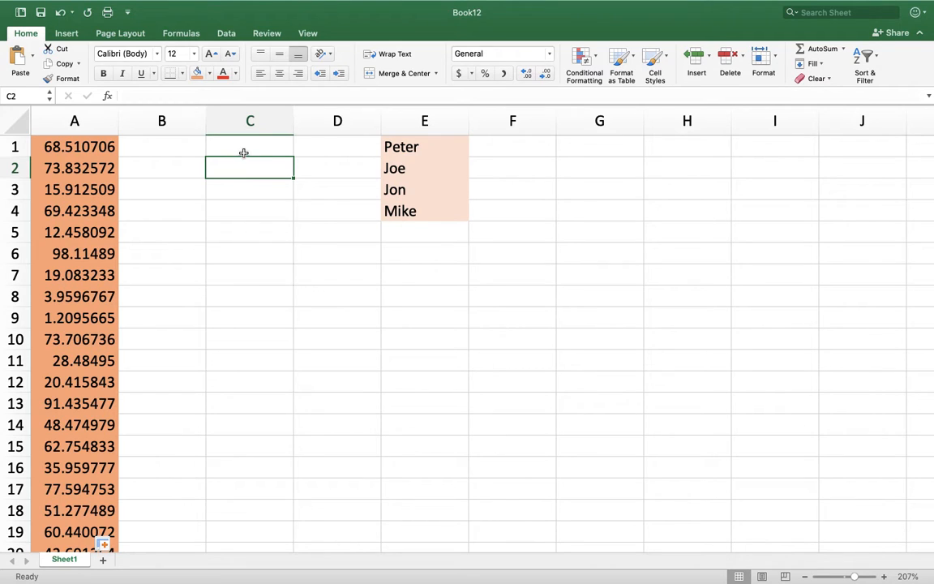
Try to enter the formula =CHOOSE(RANDBETWEEN(1,4)) in cell C1.
{"action": "left_click", "coordinate": [243, 152]}
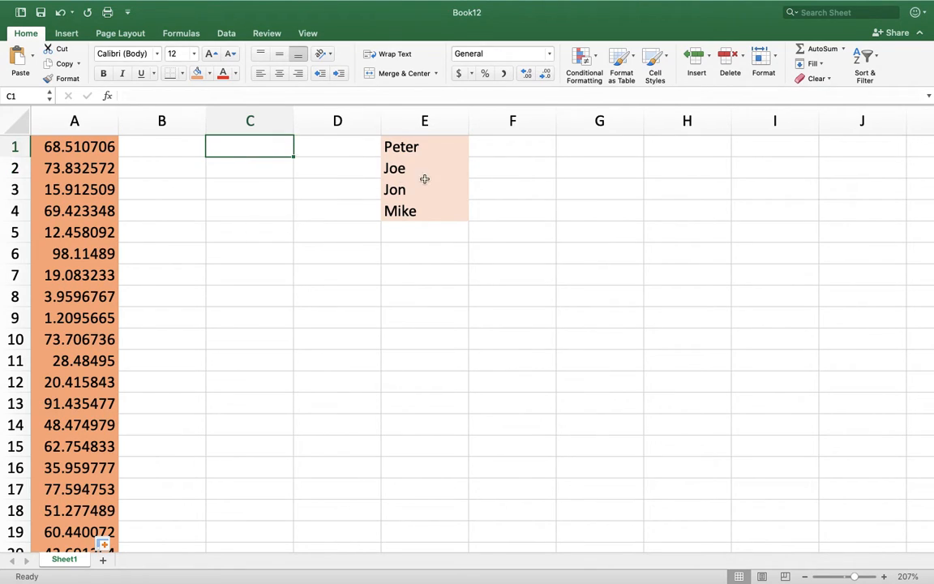
{"action": "scroll", "coordinate": [429, 216], "scroll_direction": "right", "scroll_amount": 2}
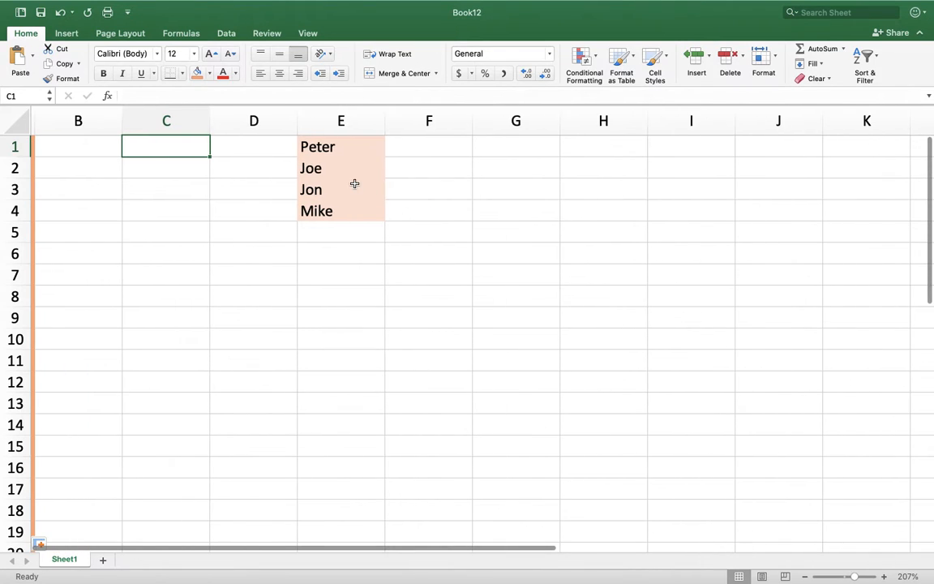
{"action": "scroll", "coordinate": [250, 198], "scroll_direction": "left", "scroll_amount": 2}
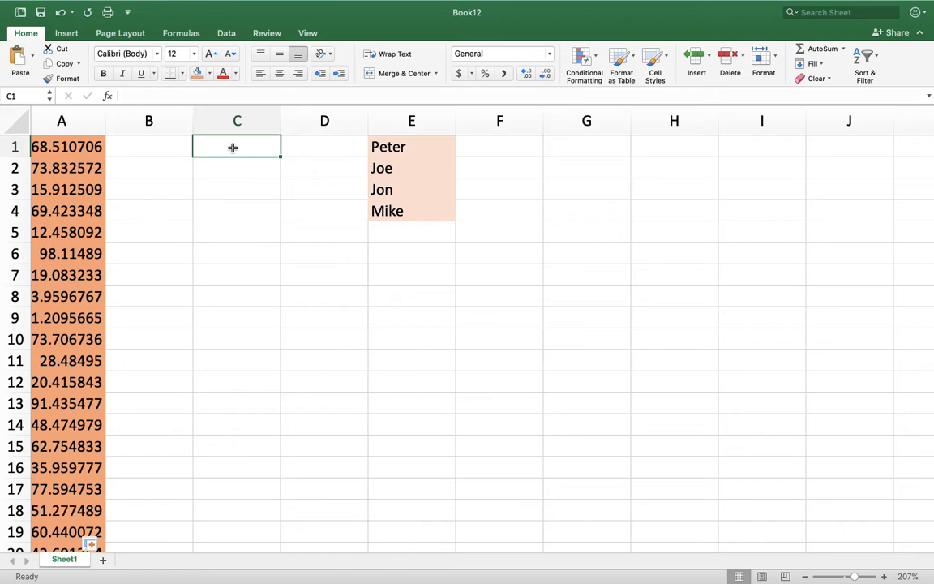
{"action": "type", "text": "="}
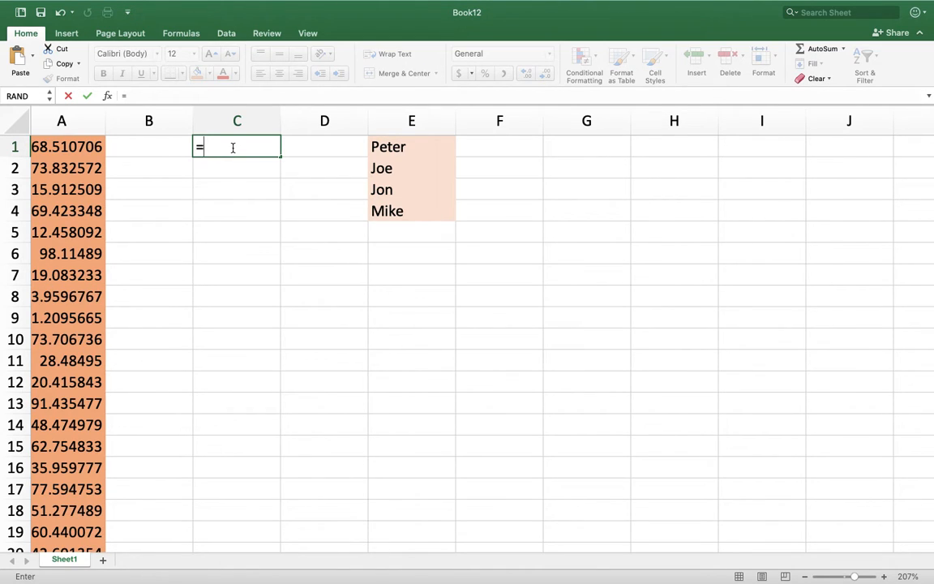
{"action": "type", "text": "ch"}
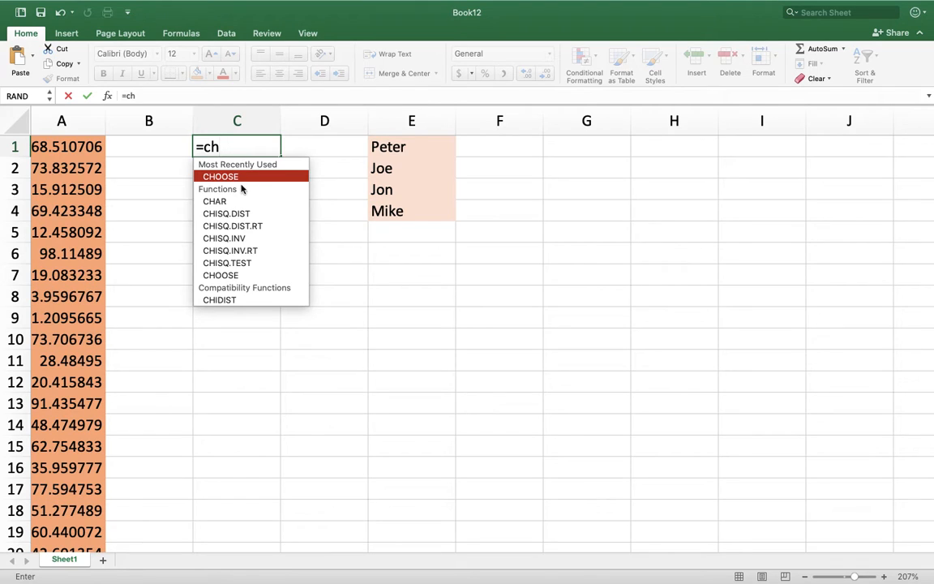
{"action": "double_click", "coordinate": [239, 182]}
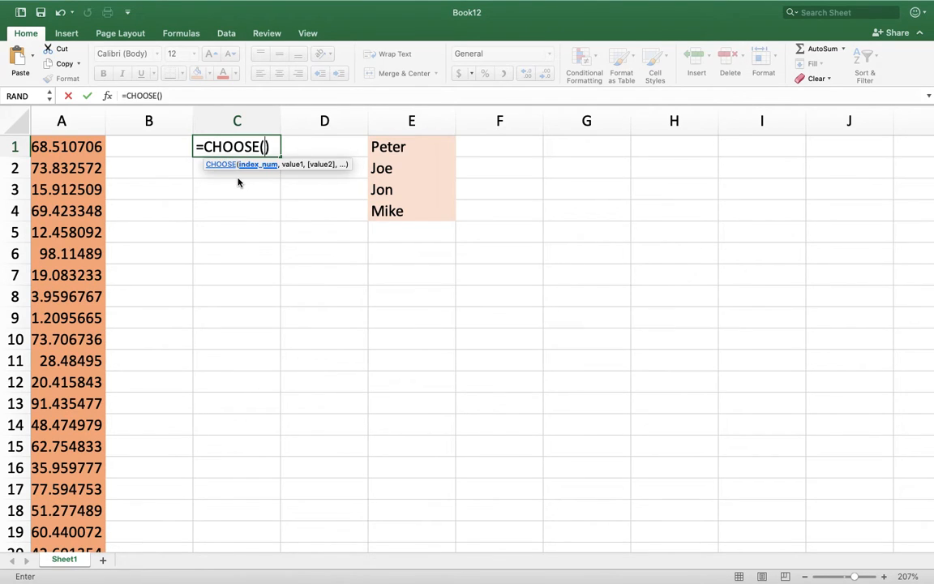
{"action": "type", "text": "ra"}
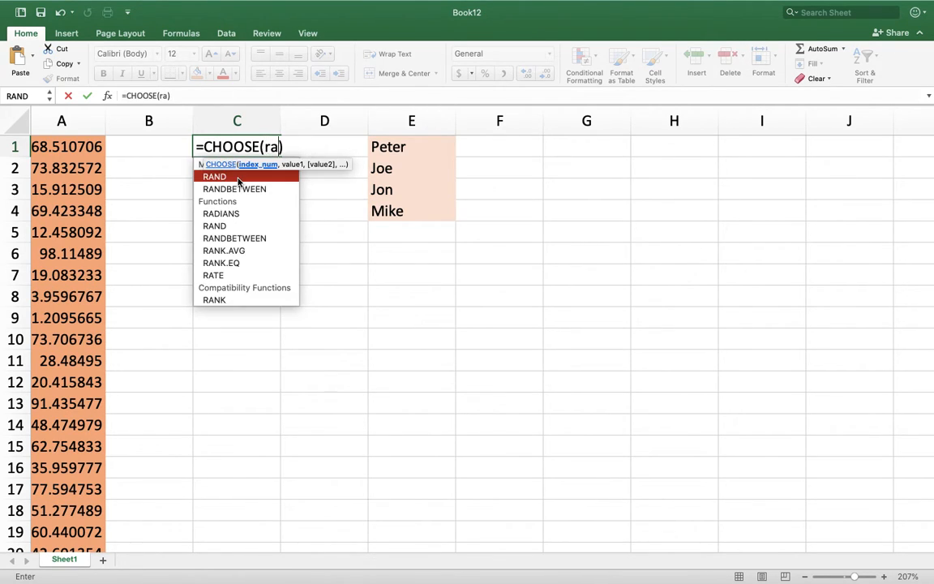
{"action": "double_click", "coordinate": [243, 190]}
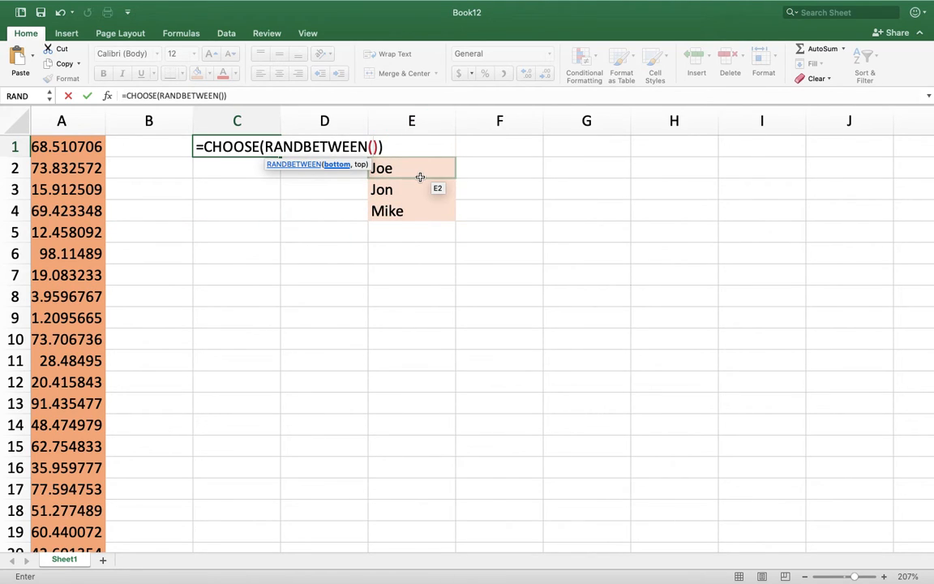
{"action": "type", "text": "1,"}
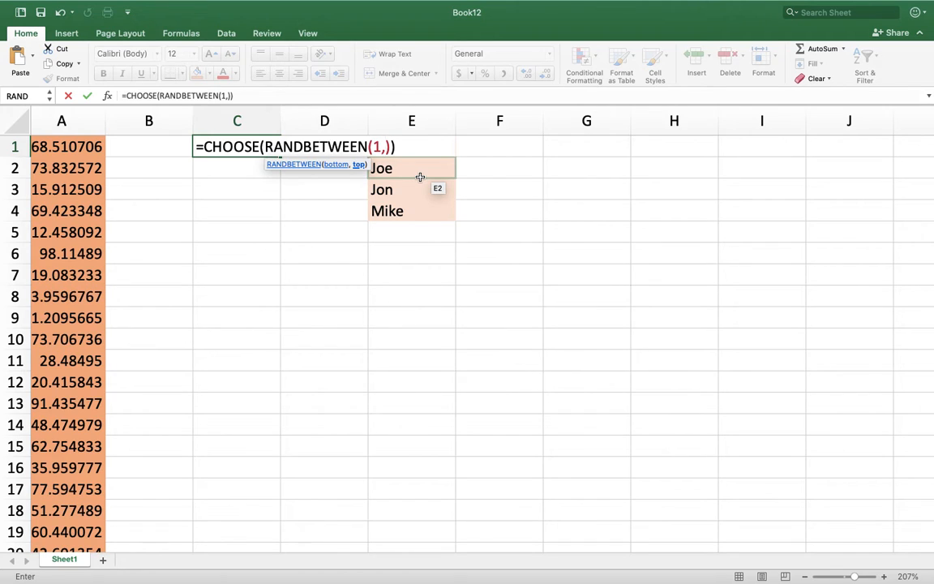
{"action": "type", "text": "4"}
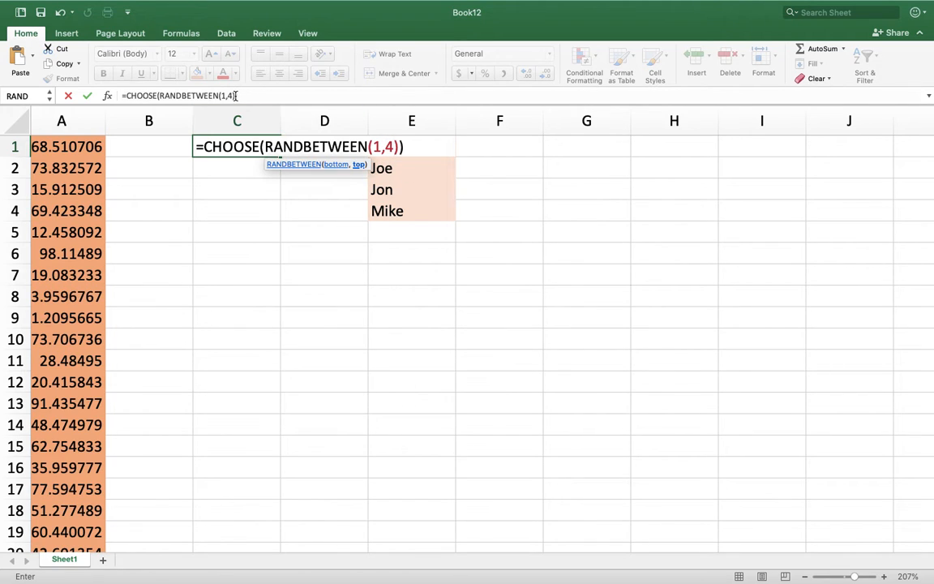
{"action": "key", "text": "Return"}
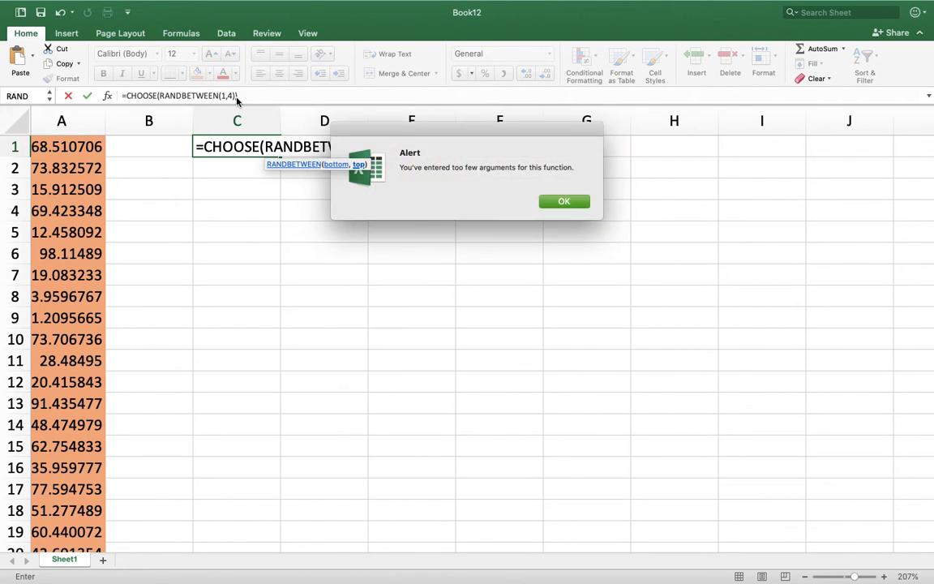
{"action": "left_click", "coordinate": [562, 199]}
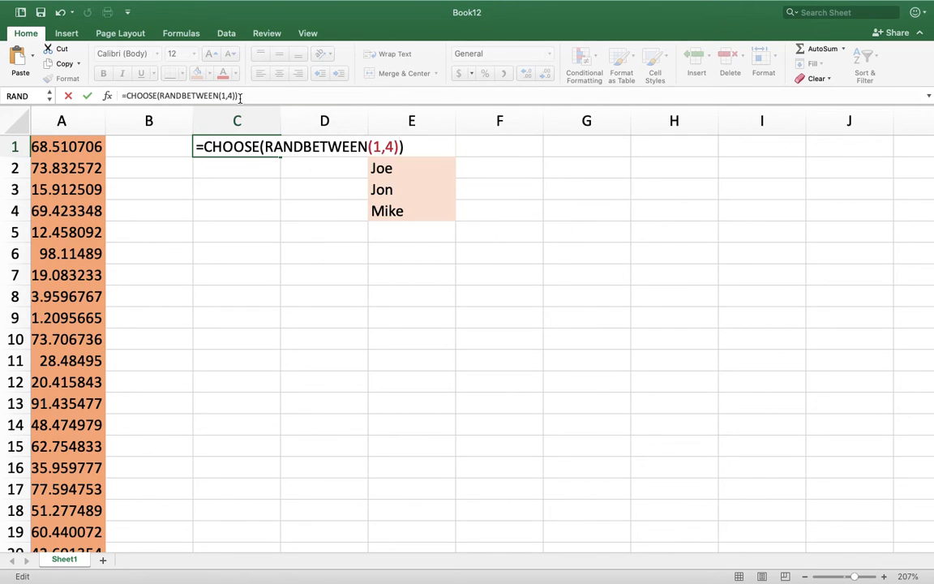
Discard the unfinished CHOOSE formula in C1 and leave the cell empty.
{"action": "left_click", "coordinate": [399, 147]}
{"action": "type", "text": ","}
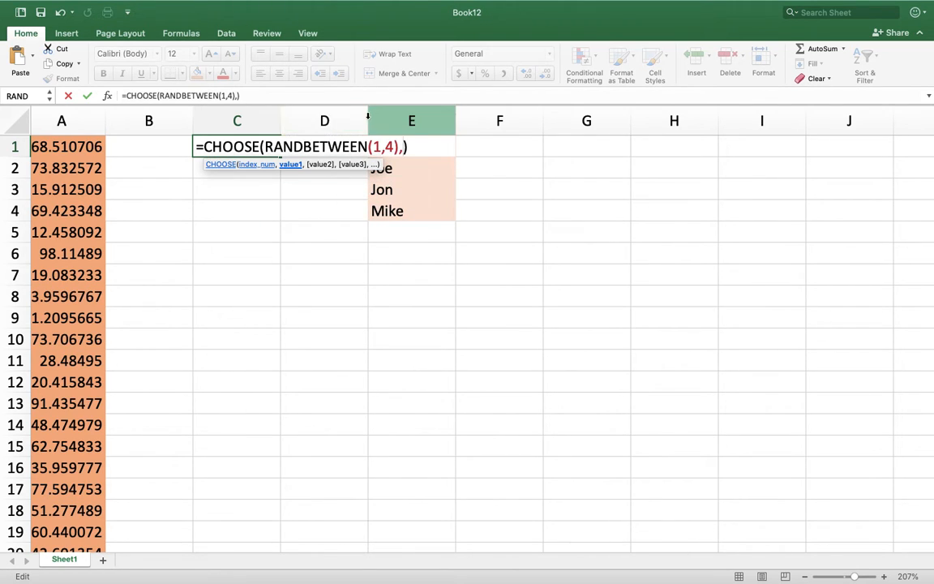
{"action": "left_click_drag", "start_coordinate": [264, 96], "coordinate": [32, 96]}
{"action": "key", "text": "BackSpace"}
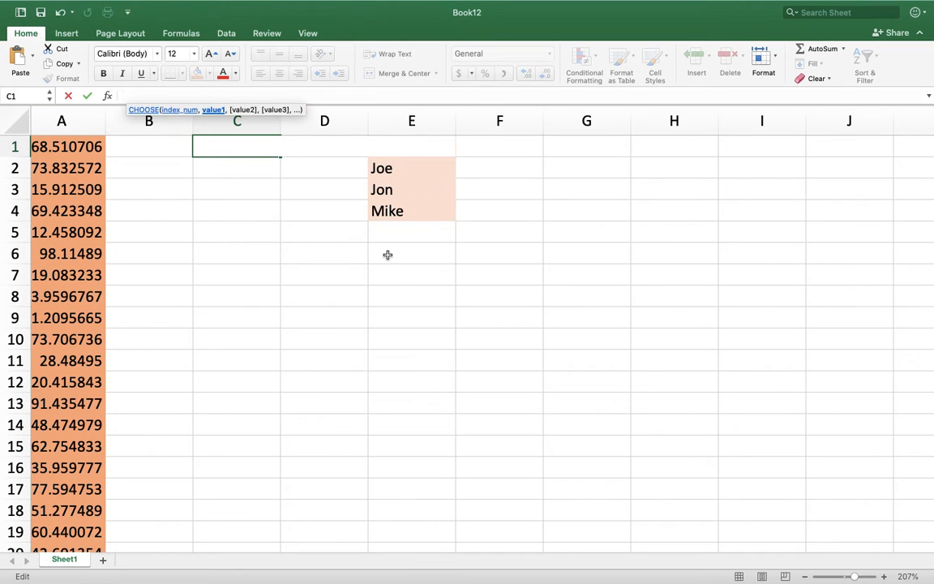
{"action": "left_click", "coordinate": [387, 253]}
{"action": "key", "text": "super+z"}
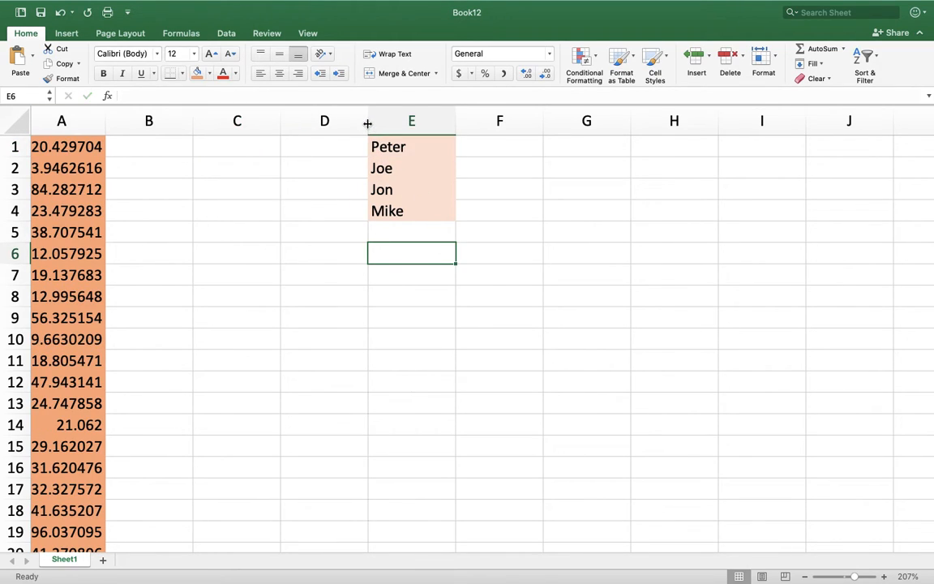
Begin a CHOOSE formula in cell G1 with RANDBETWEEN(1,4) as its index number.
{"action": "scroll", "coordinate": [243, 296], "scroll_direction": "right", "scroll_amount": 2}
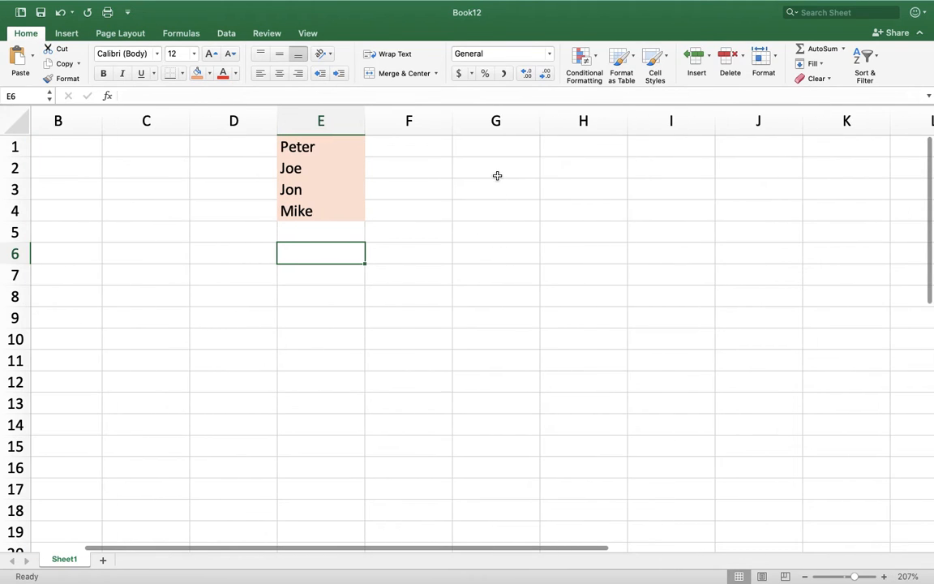
{"action": "left_click", "coordinate": [485, 143]}
{"action": "type", "text": "="}
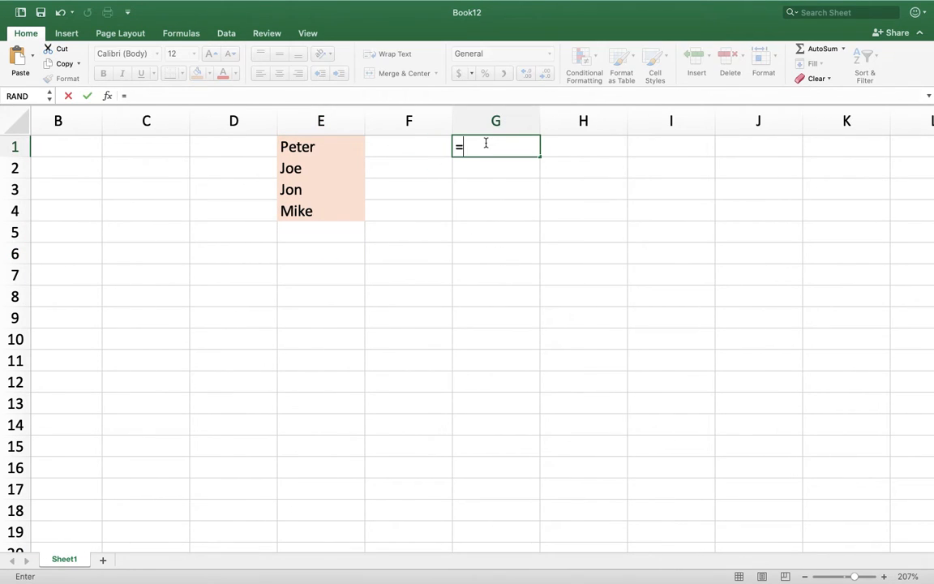
{"action": "type", "text": "choo"}
{"action": "double_click", "coordinate": [503, 177]}
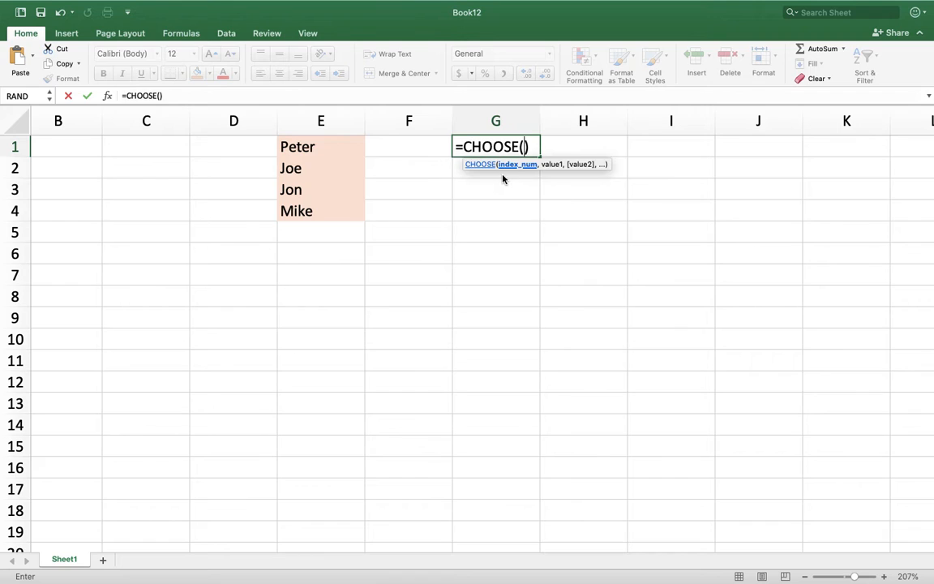
{"action": "type", "text": "ran"}
{"action": "double_click", "coordinate": [508, 189]}
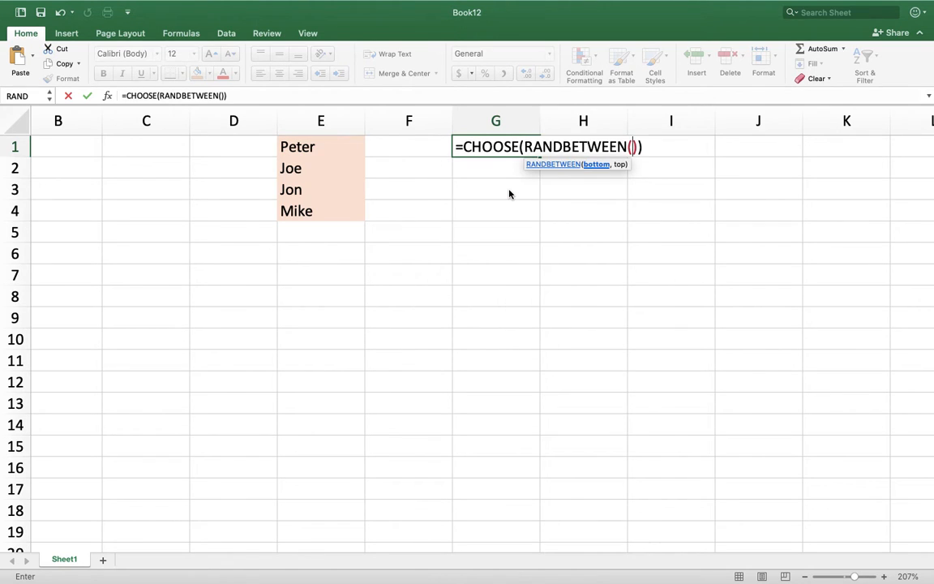
{"action": "type", "text": "1,4"}
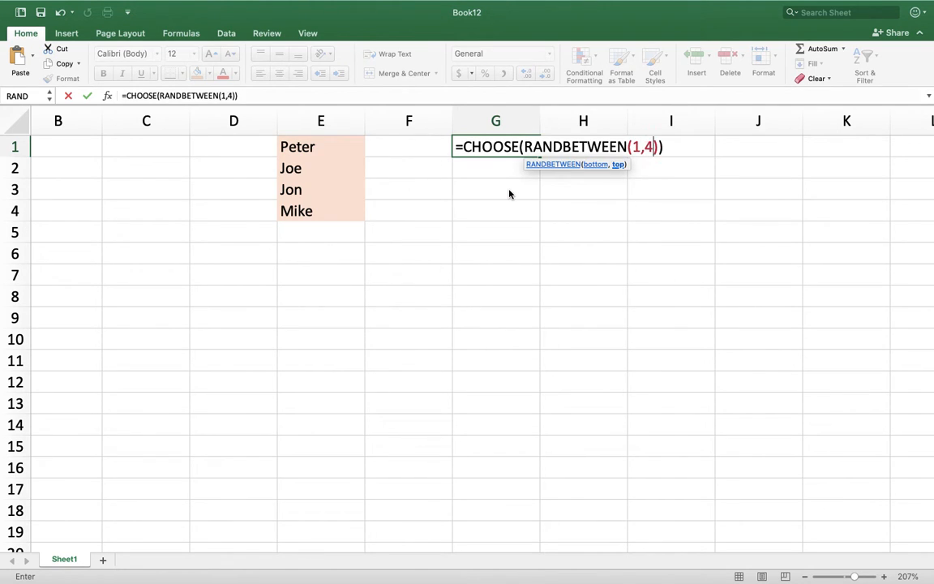
Complete the CHOOSE formula in G1 with E1, E2, E3 and E4 as its four values.
{"action": "left_click", "coordinate": [662, 147]}
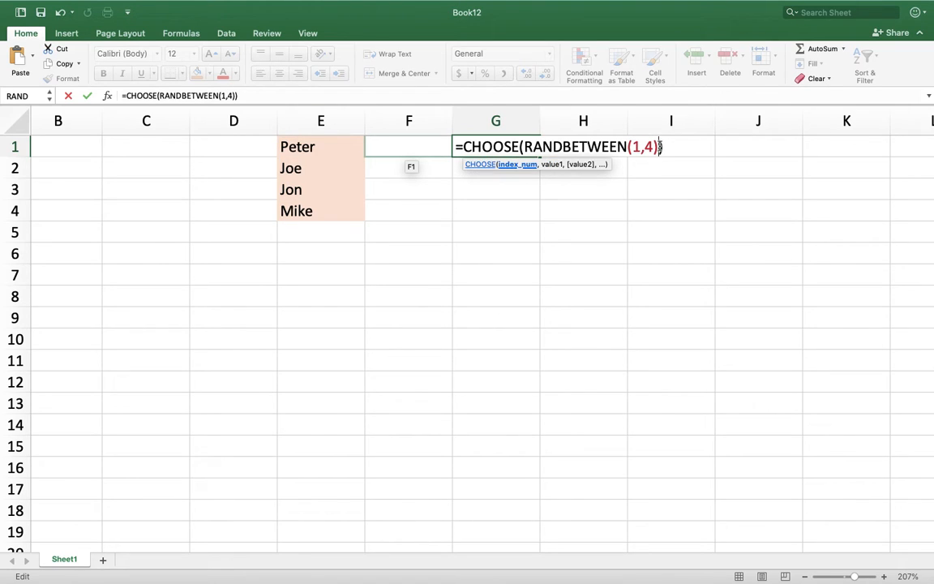
{"action": "type", "text": ","}
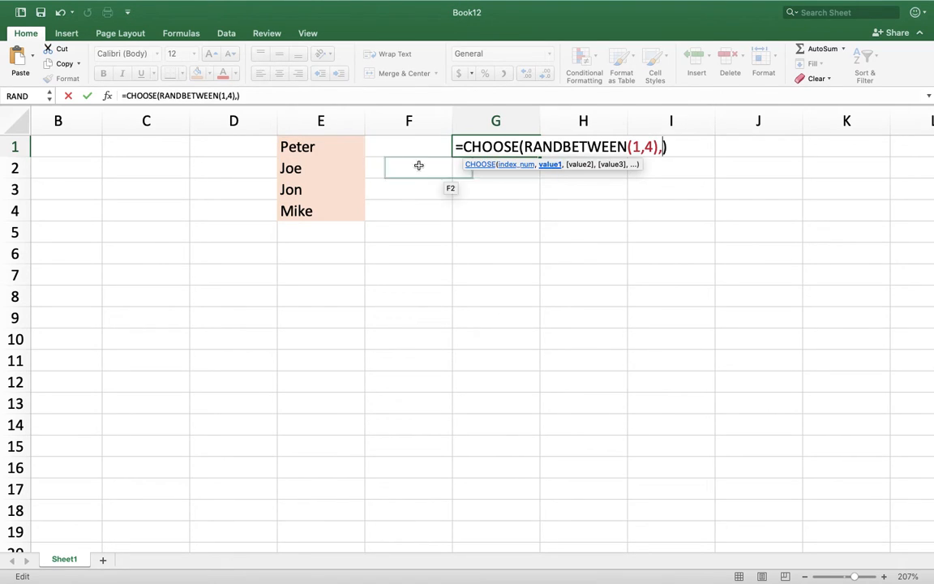
{"action": "left_click", "coordinate": [339, 144]}
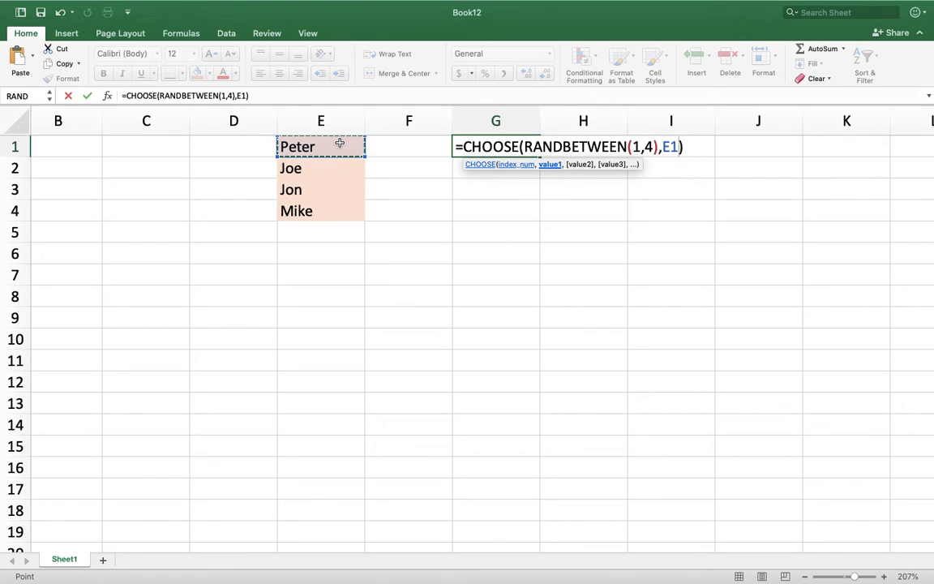
{"action": "type", "text": ","}
{"action": "left_click", "coordinate": [323, 167]}
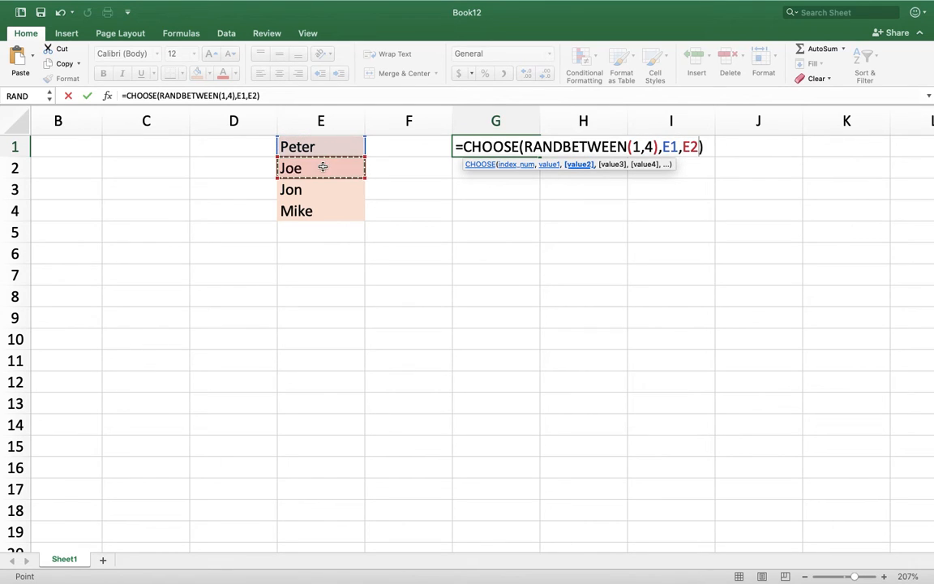
{"action": "type", "text": ","}
{"action": "left_click", "coordinate": [317, 189]}
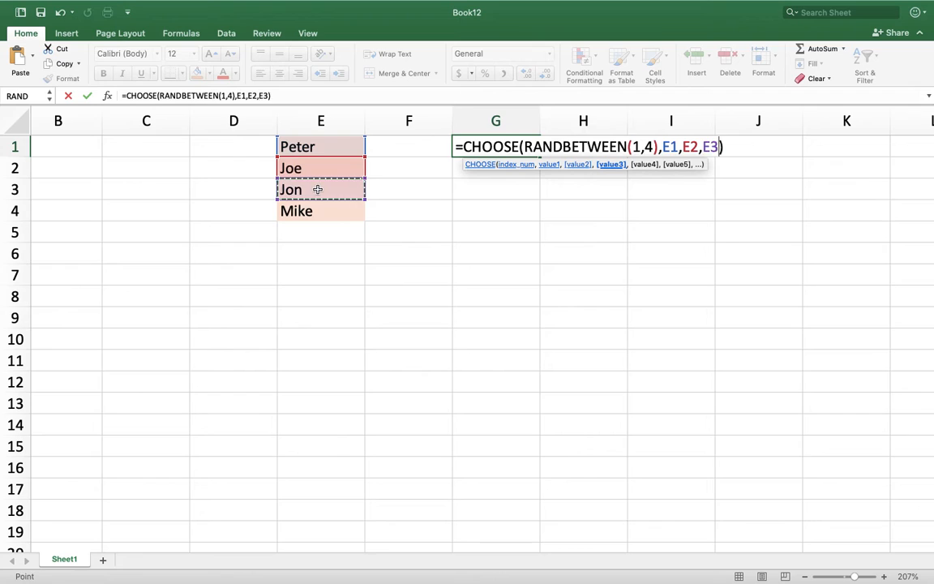
{"action": "type", "text": ","}
{"action": "left_click", "coordinate": [315, 210]}
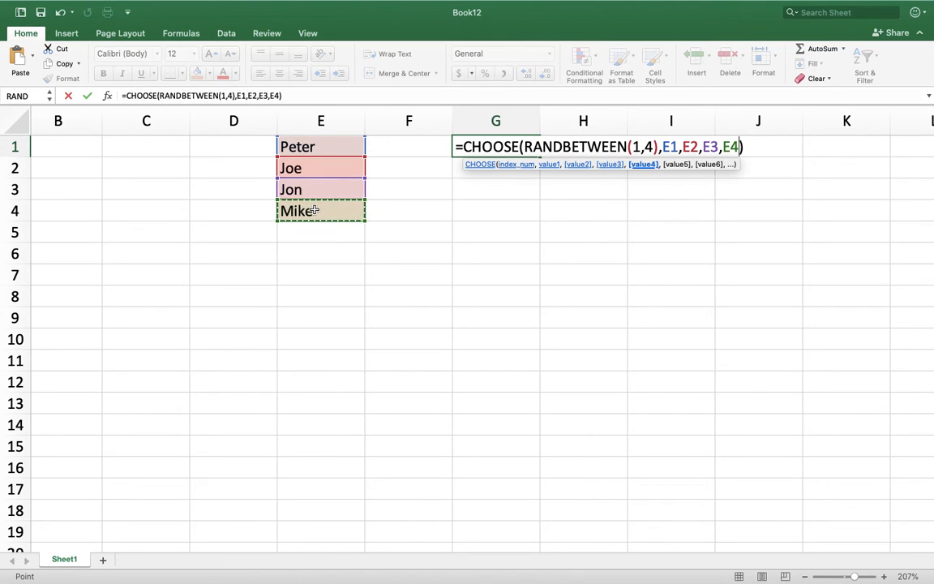
{"action": "key", "text": "Return"}
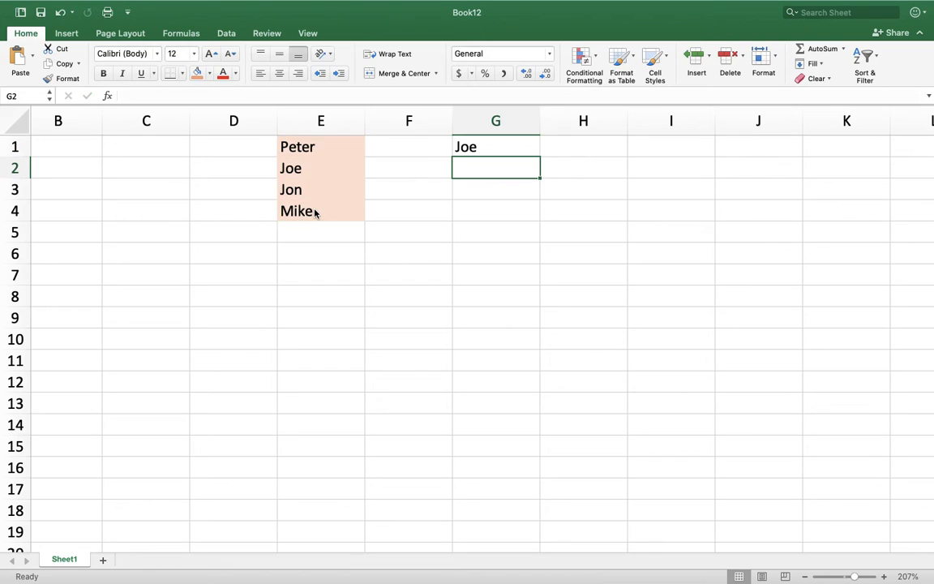
Make the first two value references in the G1 formula absolute, as $E$1 and $E$2.
{"action": "left_click", "coordinate": [496, 146]}
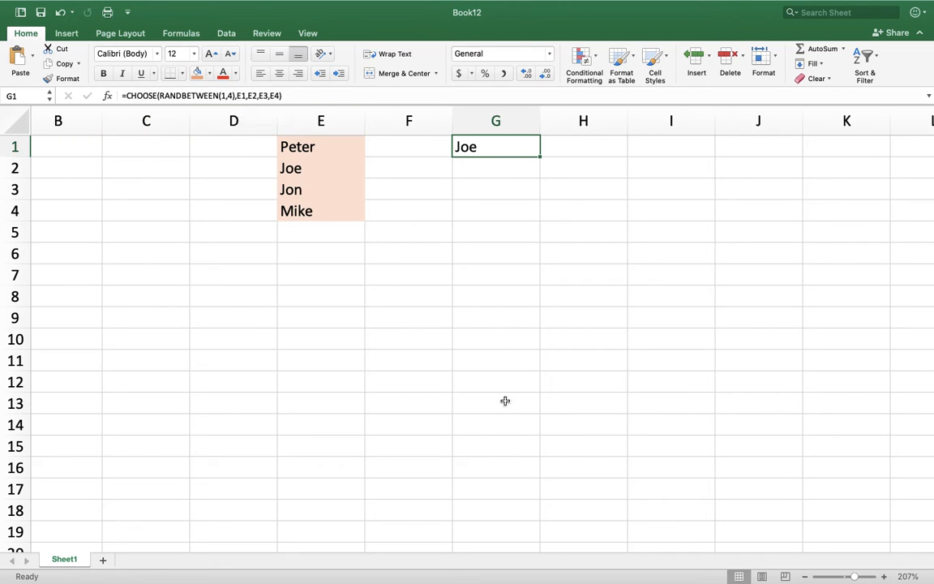
{"action": "left_click", "coordinate": [237, 95]}
{"action": "type", "text": "$E"}
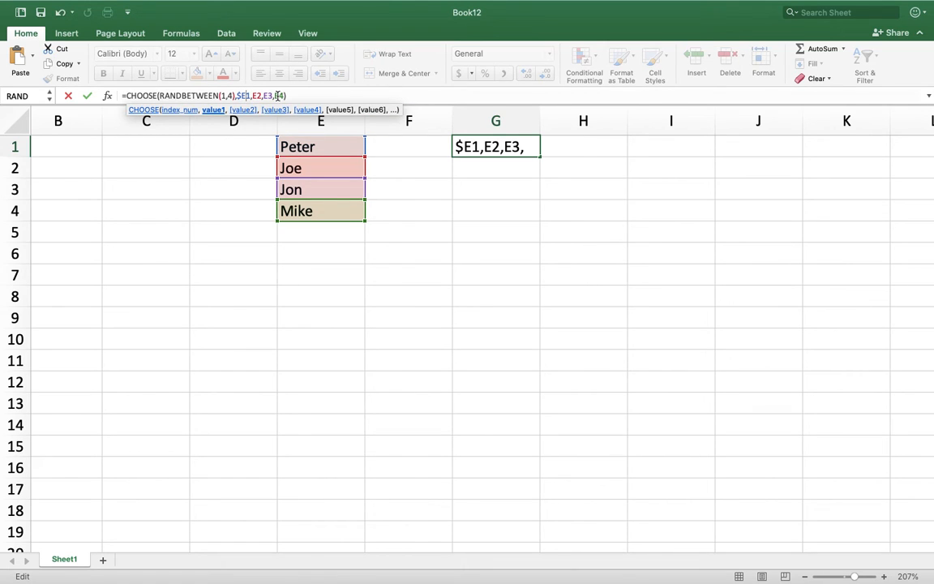
{"action": "type", "text": "$"}
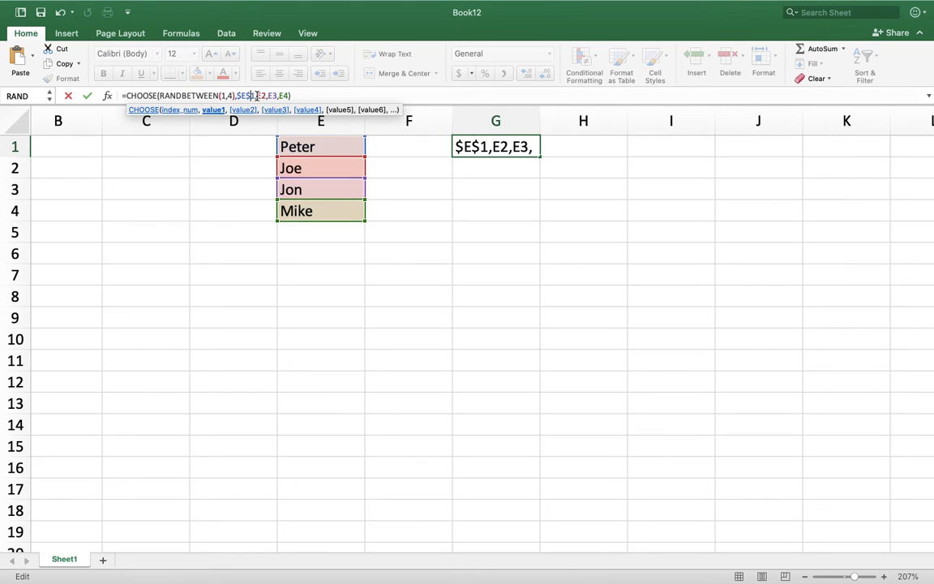
{"action": "key", "text": "Right"}
{"action": "type", "text": "$"}
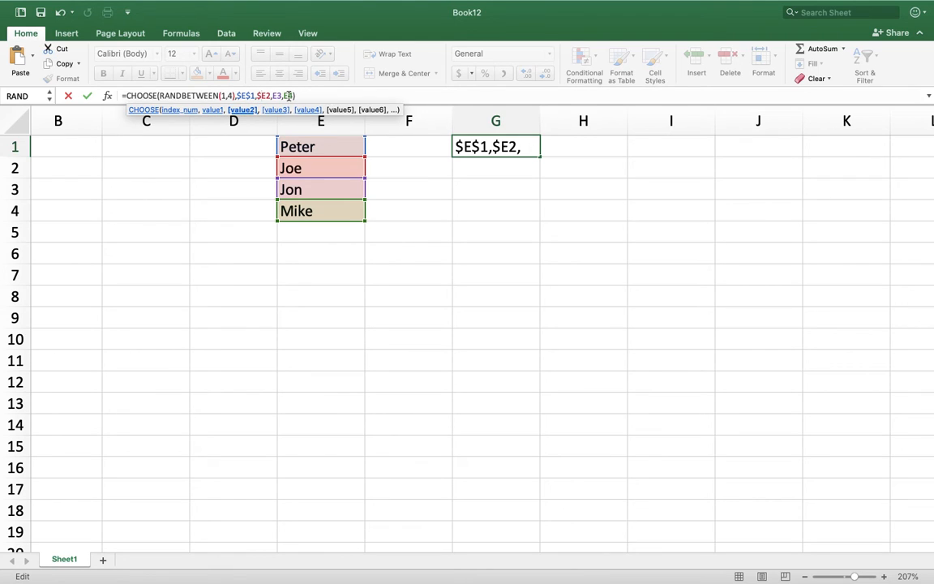
{"action": "key", "text": "Right"}
{"action": "type", "text": "$E$"}
Make the remaining two value references in the G1 formula absolute, as $E$3 and $E$4.
{"action": "key", "text": "Right"}
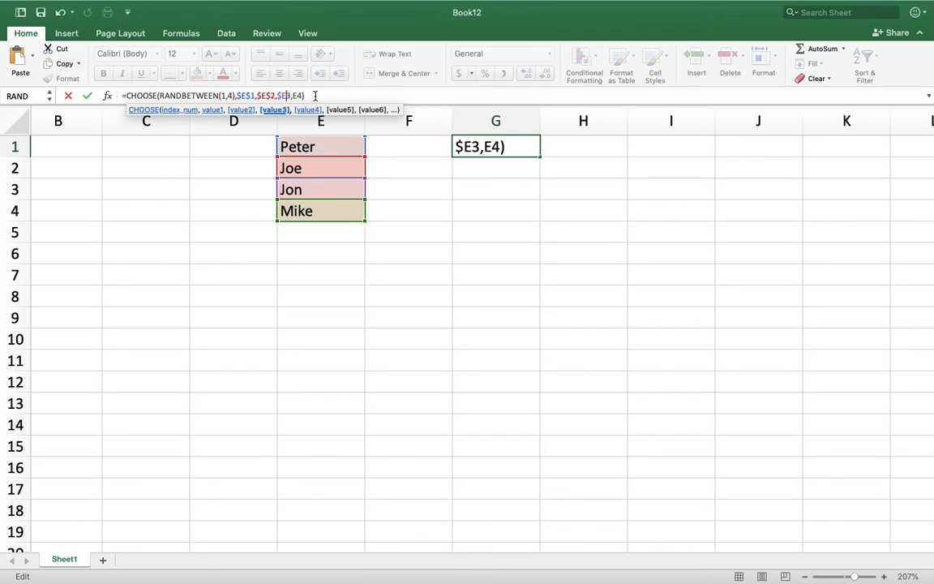
{"action": "type", "text": "$"}
{"action": "key", "text": "Right"}
{"action": "key", "text": "Right"}
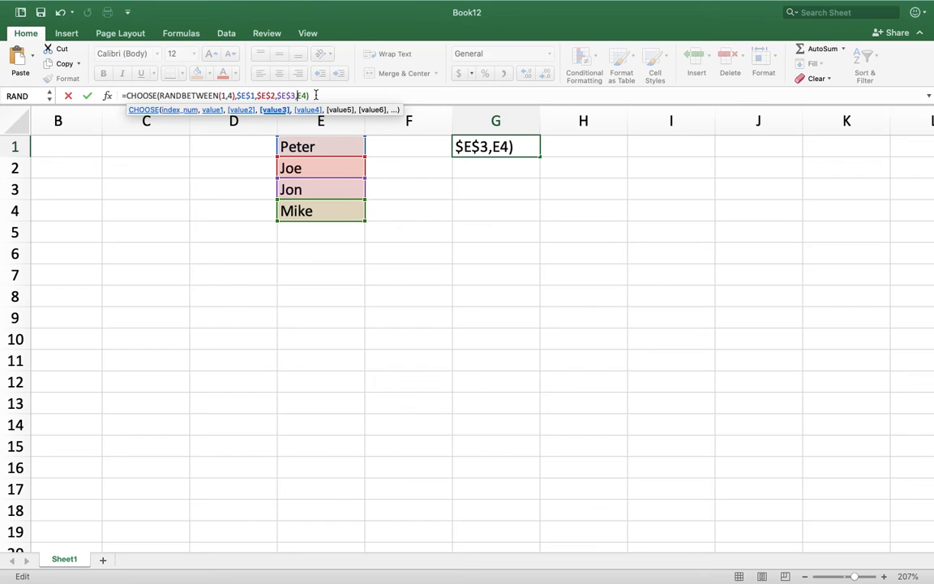
{"action": "type", "text": "$E$"}
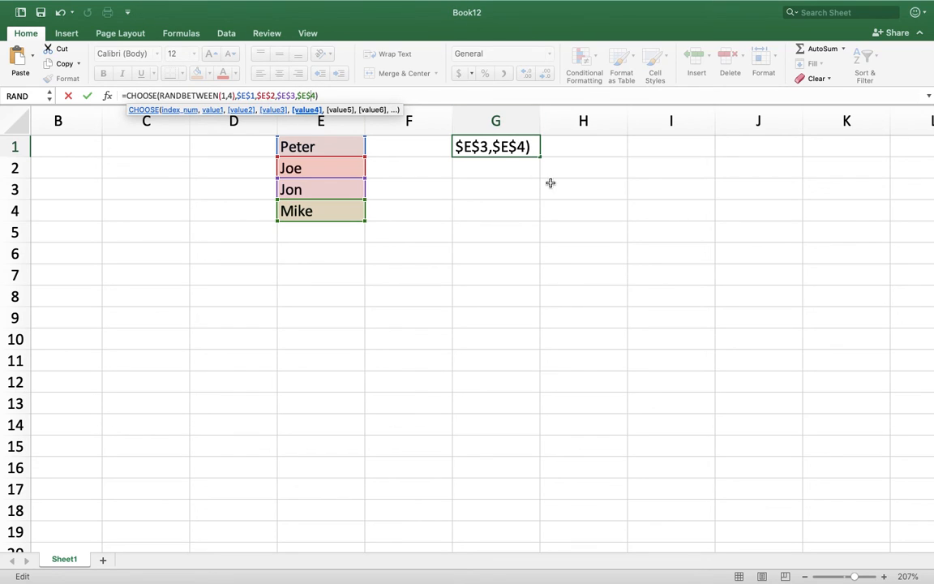
{"action": "key", "text": "Right"}
{"action": "type", "text": "$"}
Fill the CHOOSE formula from G1 down through G19.
{"action": "left_click_drag", "start_coordinate": [541, 158], "coordinate": [538, 537]}
{"action": "left_click", "coordinate": [529, 324]}
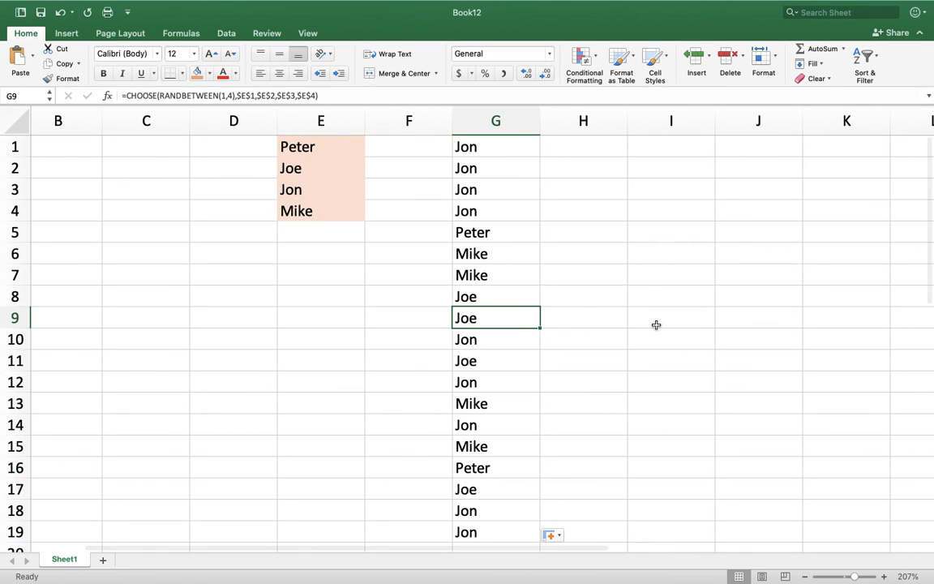
Look through the randomly picked names in column G and check the formulas in several of its cells.
{"action": "scroll", "coordinate": [655, 324], "scroll_direction": "down", "scroll_amount": 2}
{"action": "scroll", "coordinate": [654, 324], "scroll_direction": "up", "scroll_amount": 2}
{"action": "scroll", "coordinate": [655, 323], "scroll_direction": "right", "scroll_amount": 1}
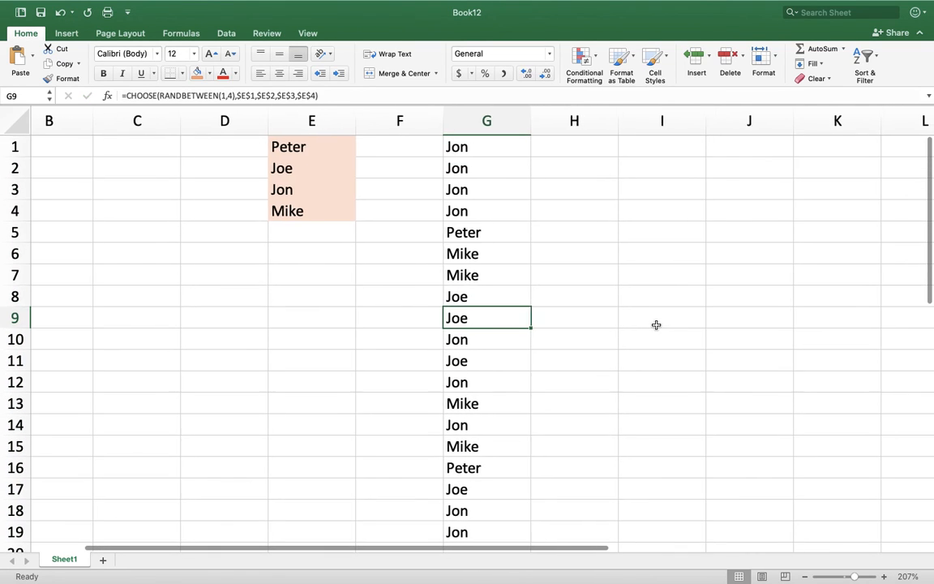
{"action": "left_click", "coordinate": [471, 166]}
{"action": "left_click", "coordinate": [471, 229]}
{"action": "left_click", "coordinate": [496, 334]}
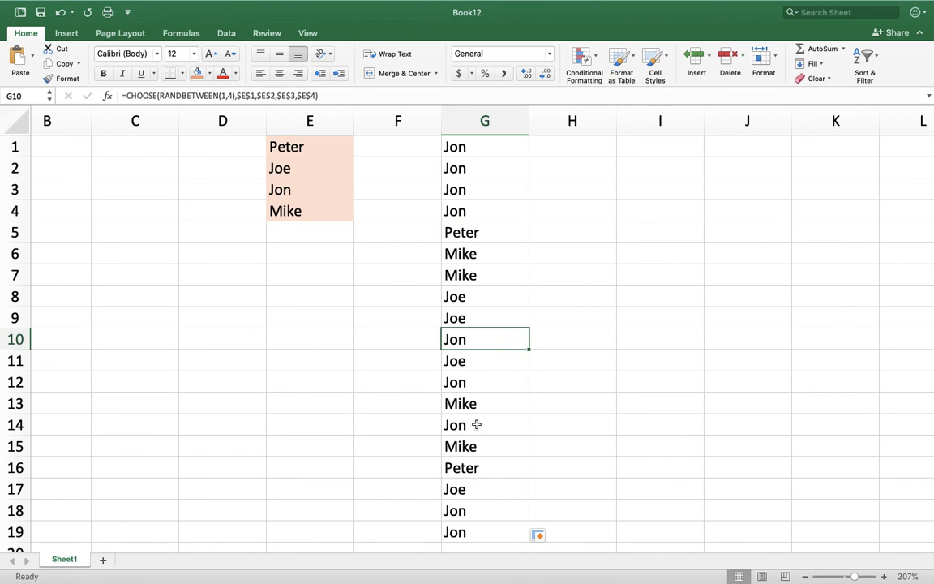
{"action": "double_click", "coordinate": [478, 424]}
{"action": "left_click", "coordinate": [584, 327]}
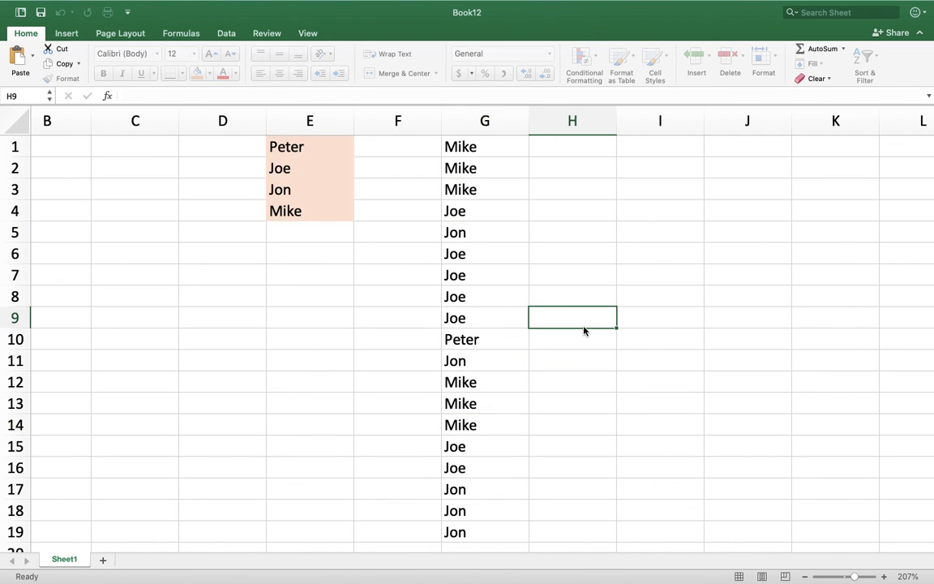
{"action": "scroll", "coordinate": [344, 332], "scroll_direction": "left", "scroll_amount": 2}
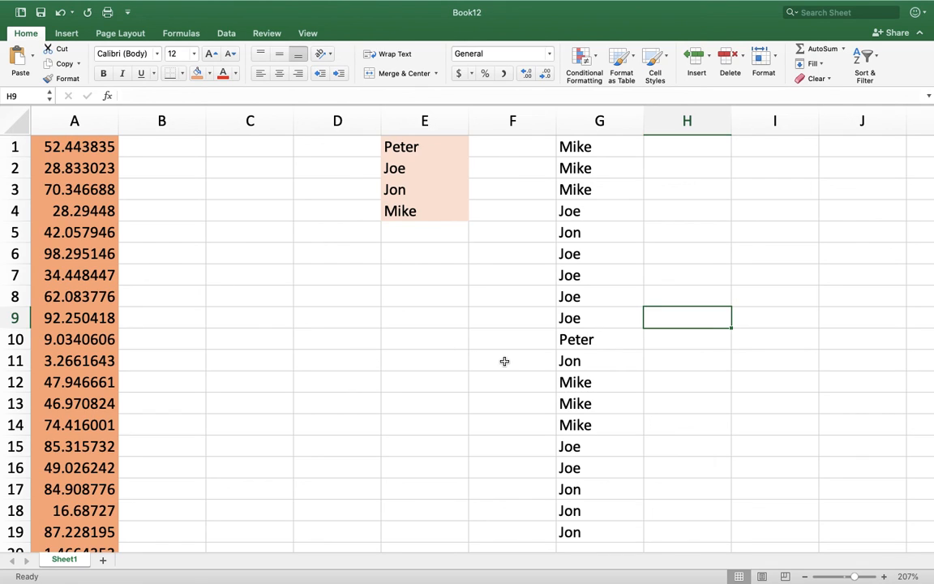
{"action": "mouse_move", "coordinate": [339, 4]}
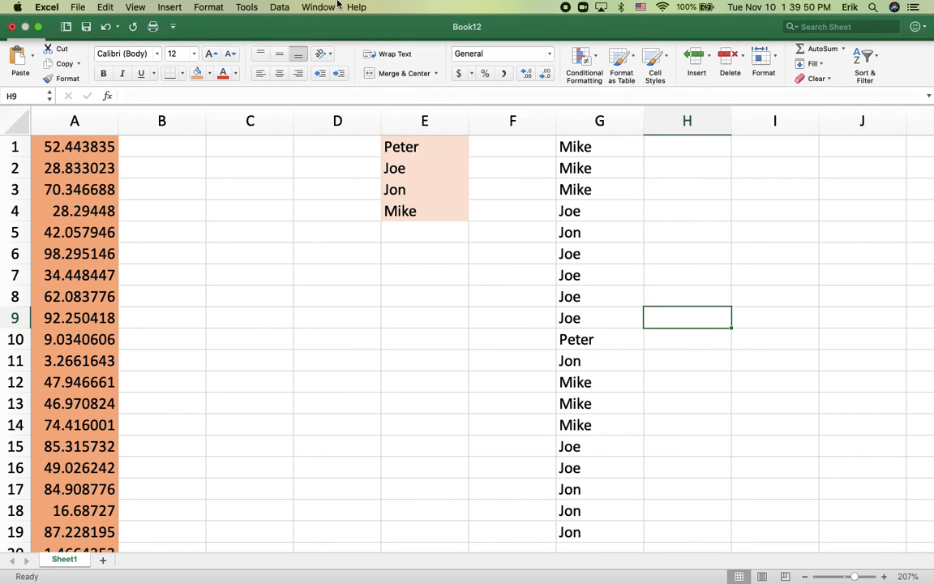